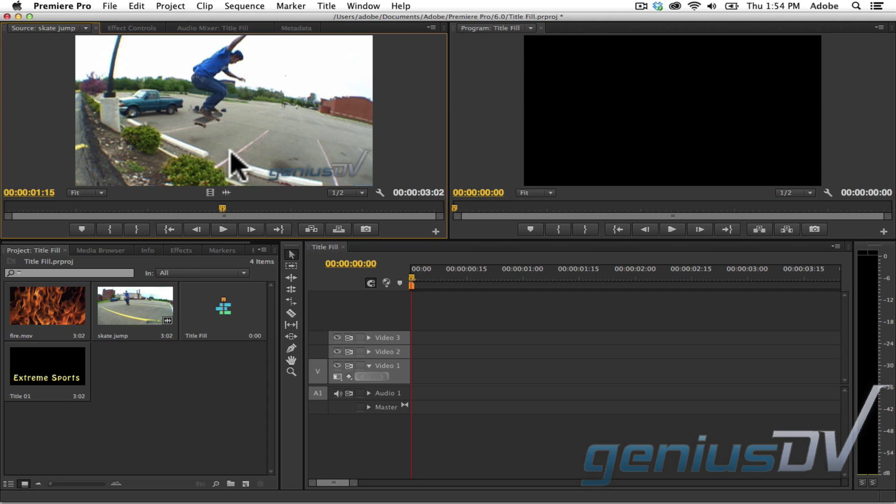
# - Place skate jump on Video 1, Title 01 on Video 2 and fire.mov on Video 3
pyautogui.moveTo(232, 163); pyautogui.dragTo(407, 375)
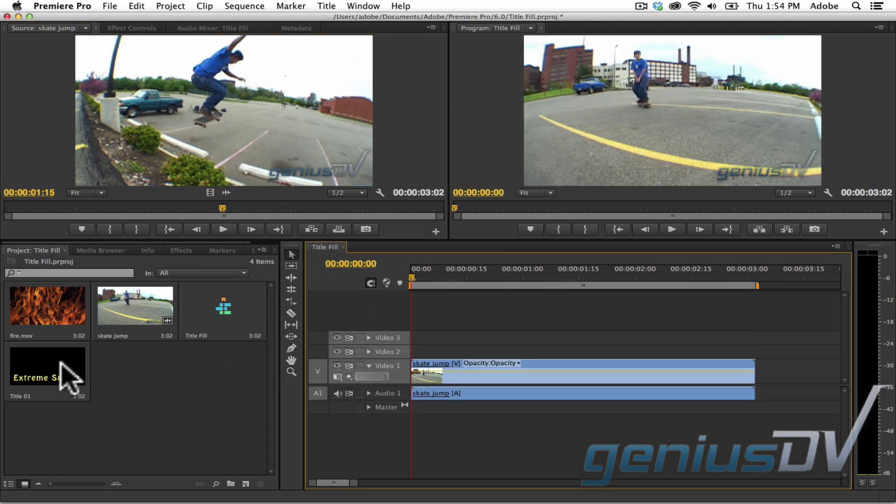
pyautogui.moveTo(60, 376)
pyautogui.mouseDown()
pyautogui.moveTo(413, 365)
pyautogui.moveTo(411, 351)
pyautogui.mouseUp()
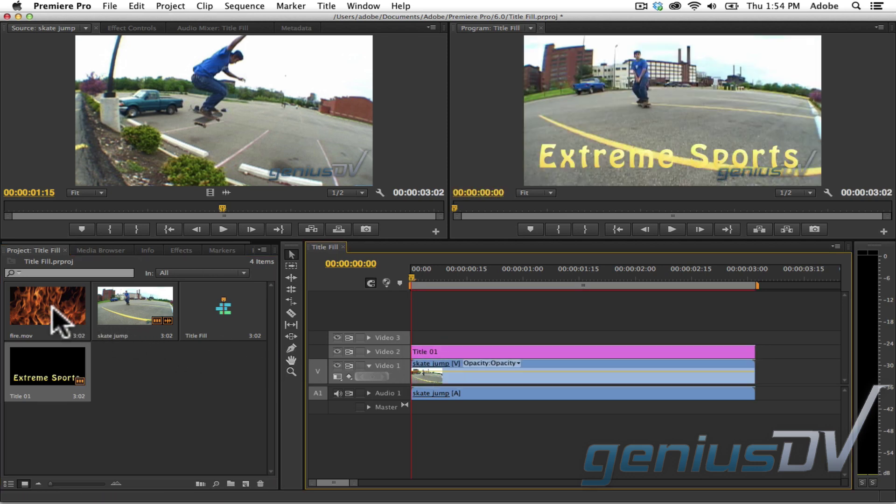
pyautogui.moveTo(56, 322); pyautogui.dragTo(417, 341)
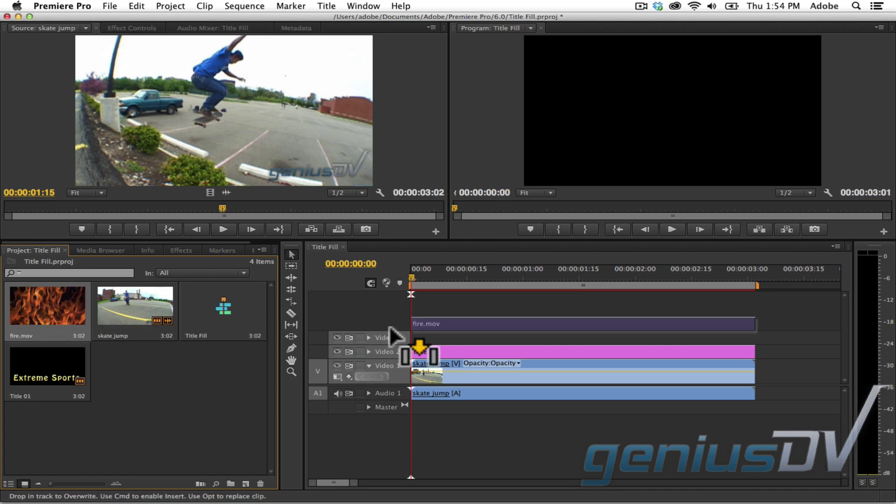
pyautogui.moveTo(418, 340); pyautogui.dragTo(413, 340)
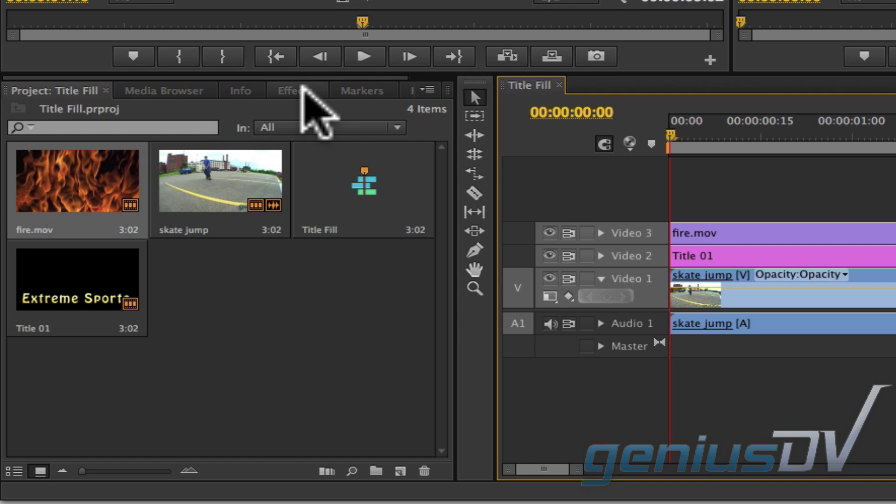
# - Apply the Channel > Set Matte video effect to the fire.mov clip
pyautogui.click(308, 113)
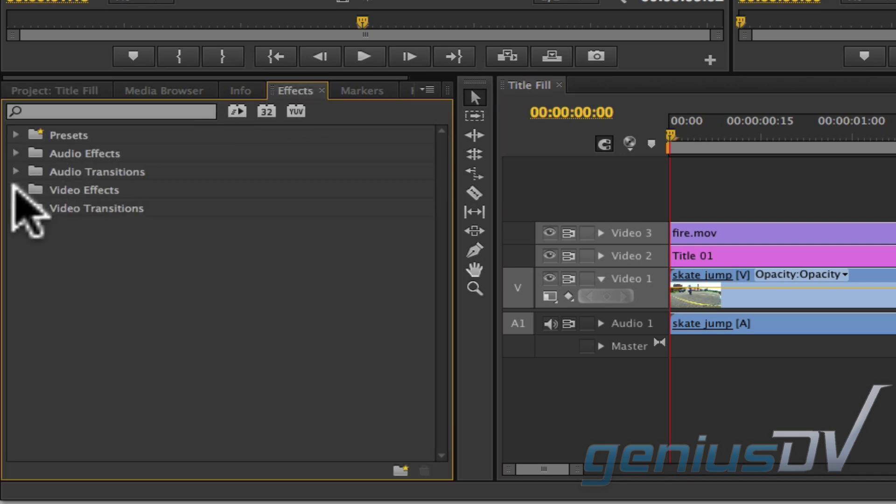
pyautogui.click(16, 190)
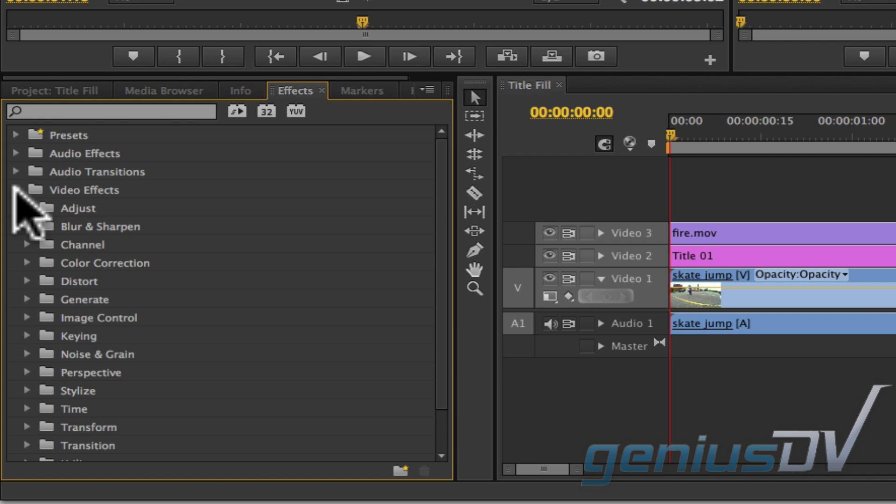
pyautogui.click(25, 242)
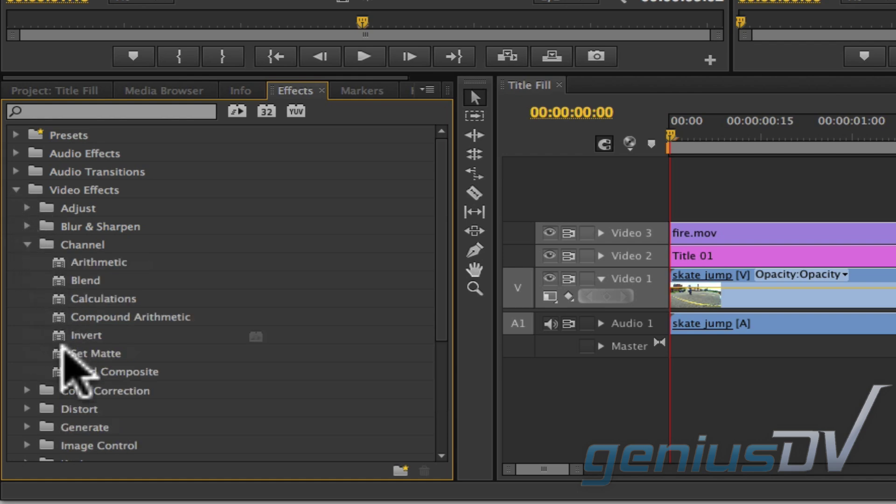
pyautogui.moveTo(59, 353); pyautogui.dragTo(478, 337)
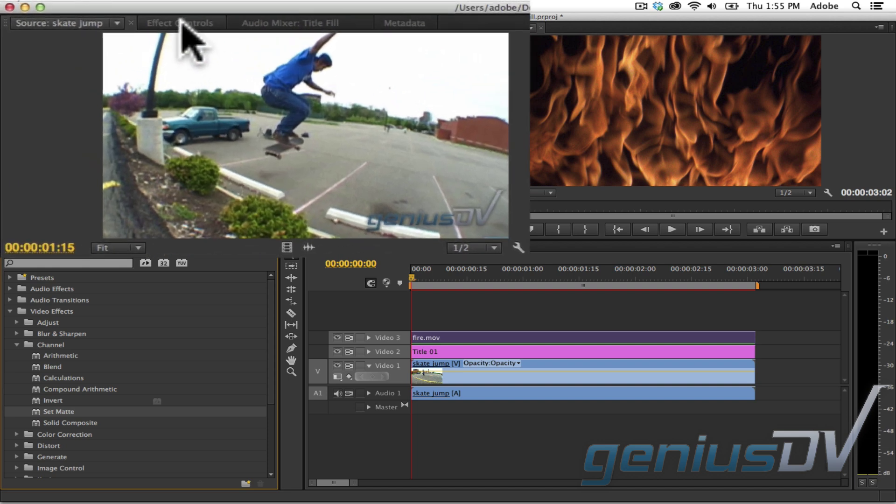
# - Set fire.mov's Set Matte to take its matte from the Video 2 title layer
pyautogui.click(184, 24)
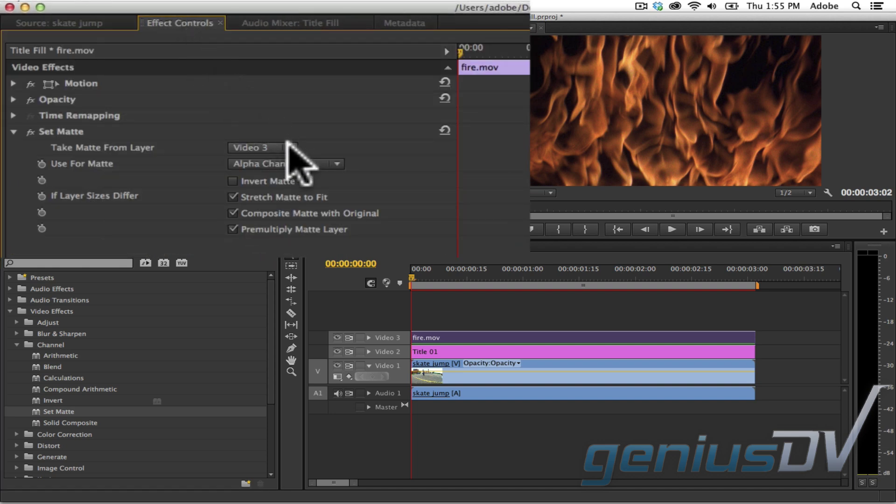
pyautogui.click(286, 148)
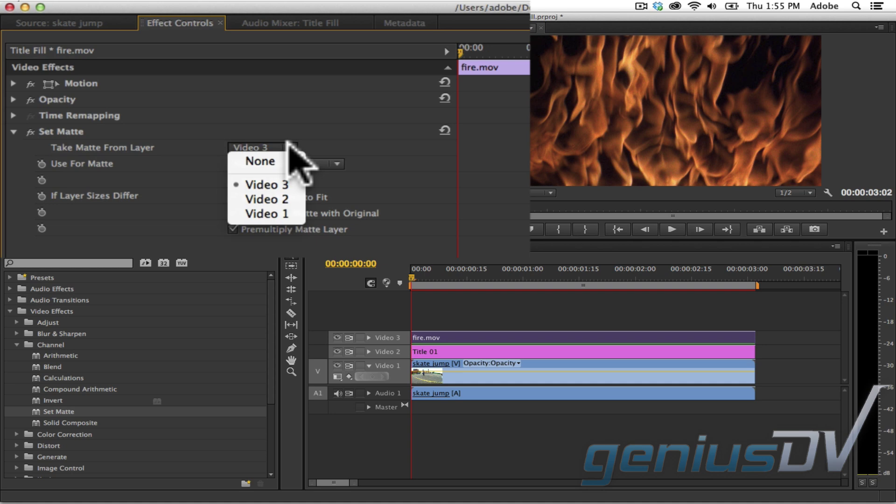
pyautogui.click(280, 199)
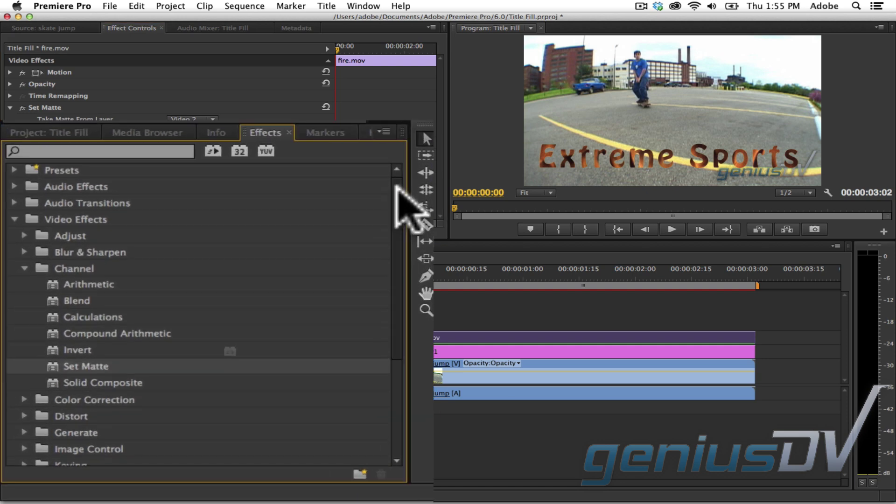
pyautogui.moveTo(397, 184); pyautogui.dragTo(395, 267)
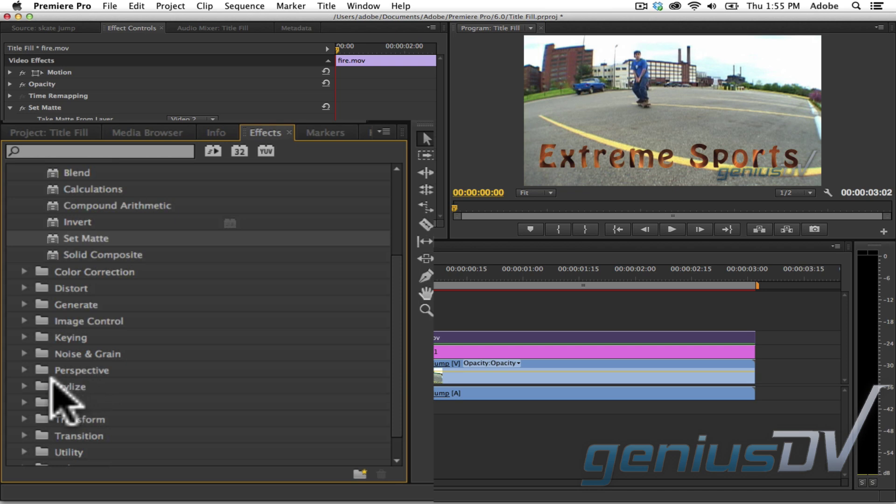
# - Apply the Stylize > Alpha Glow effect to the fire.mov clip
pyautogui.click(24, 387)
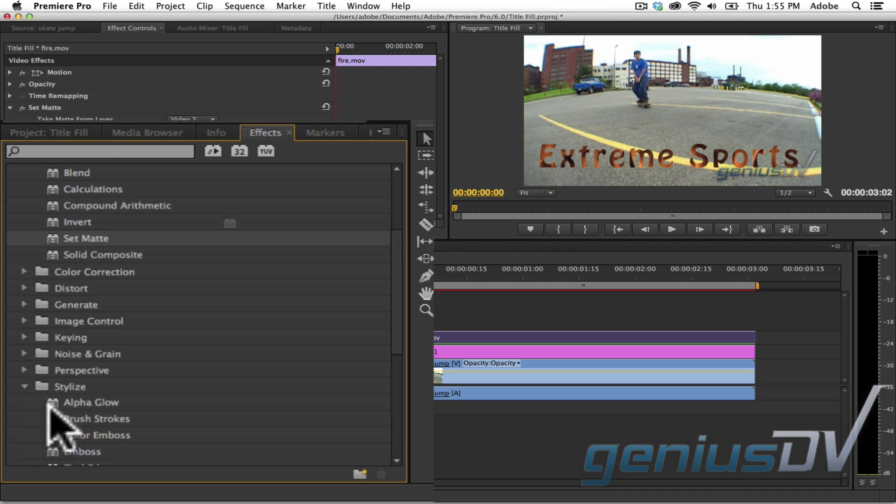
pyautogui.click(53, 404)
pyautogui.moveTo(42, 420); pyautogui.dragTo(486, 339)
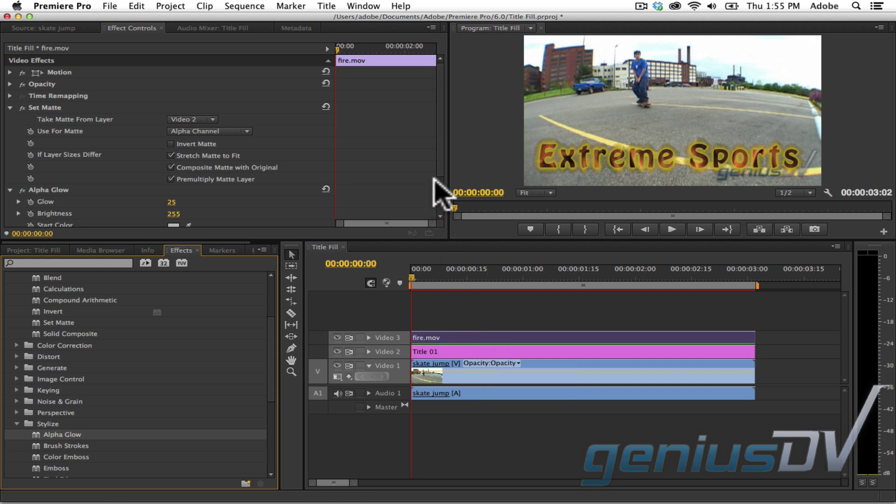
pyautogui.scroll(-1, 437, 167)
pyautogui.scroll(-2, 438, 166)
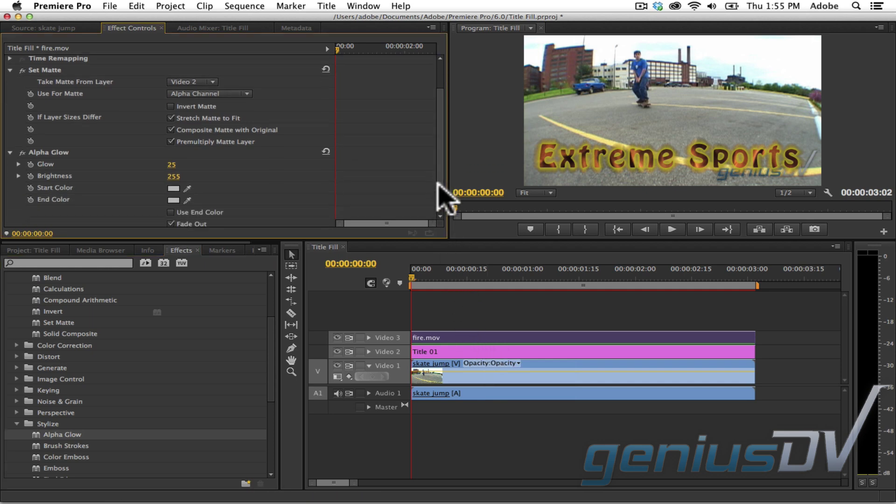
# - Set Alpha Glow's Start Color on fire.mov to white (FFFFFF)
pyautogui.click(174, 188)
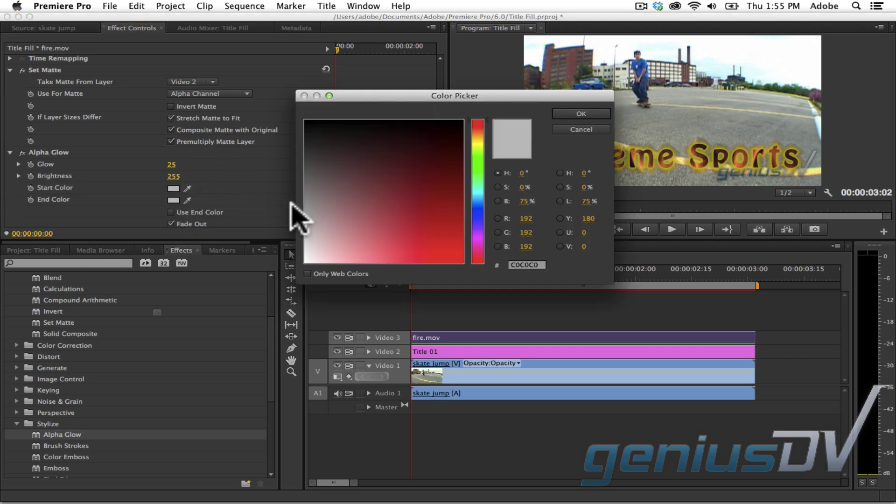
pyautogui.click(305, 240)
pyautogui.moveTo(305, 240); pyautogui.dragTo(302, 268)
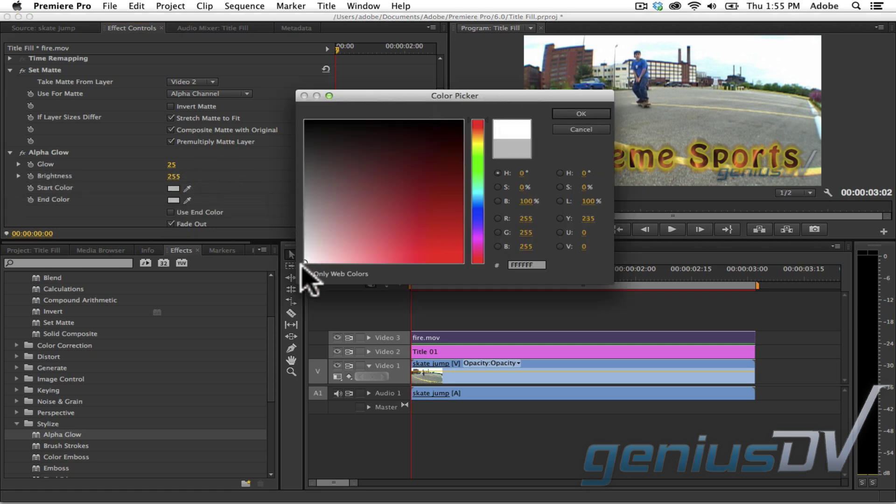
pyautogui.click(574, 114)
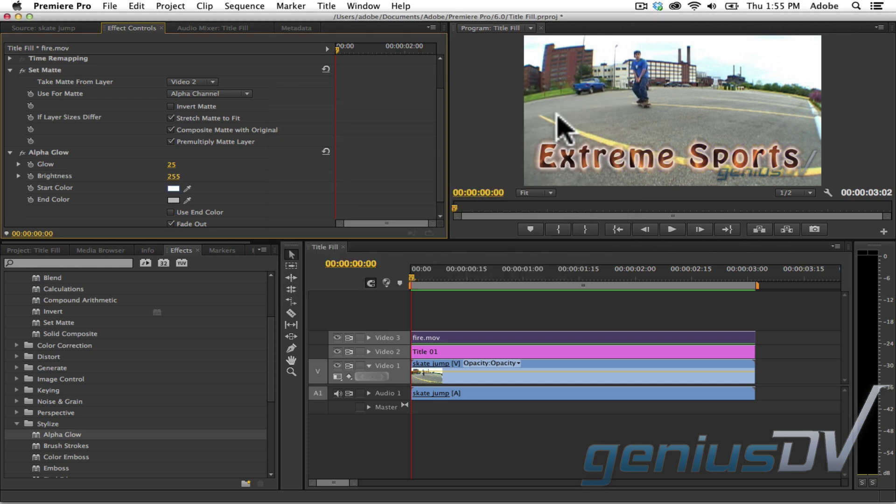
# - Play back the Title Fill sequence in the Program monitor
pyautogui.click(673, 230)
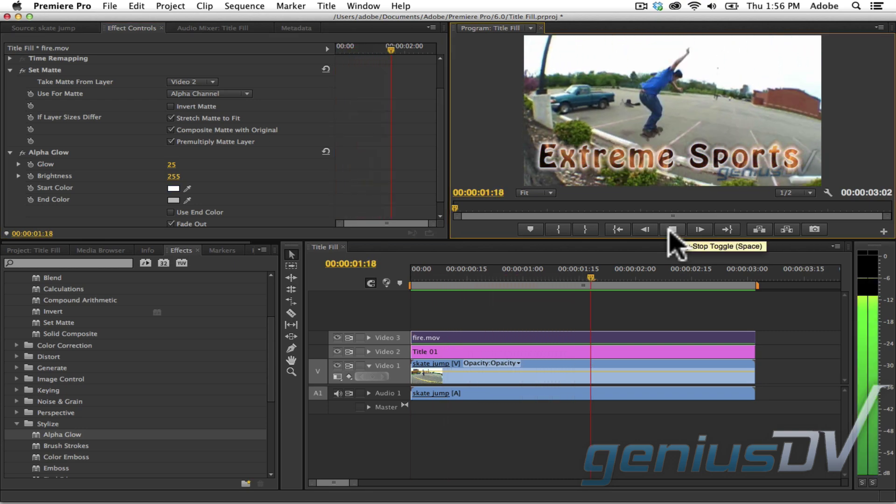